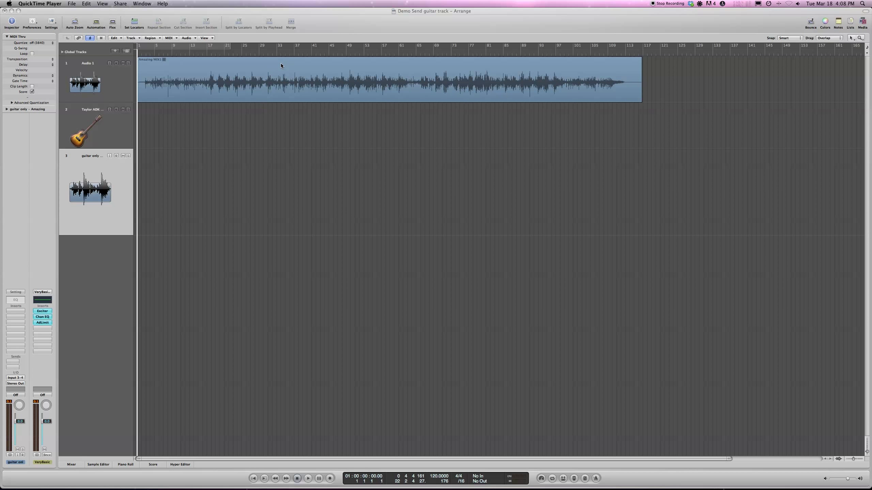
Select the Amazing MIX1 song region, play it from the start, then stop and rewind
{"action": "left_click_drag", "start_coordinate": [281, 66], "coordinate": [280, 65]}
{"action": "left_click", "coordinate": [277, 138]}
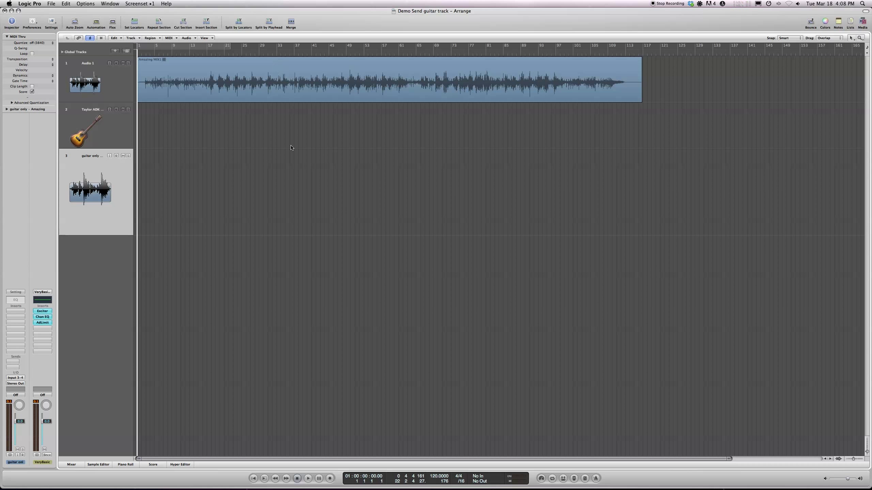
{"action": "left_click", "coordinate": [269, 63]}
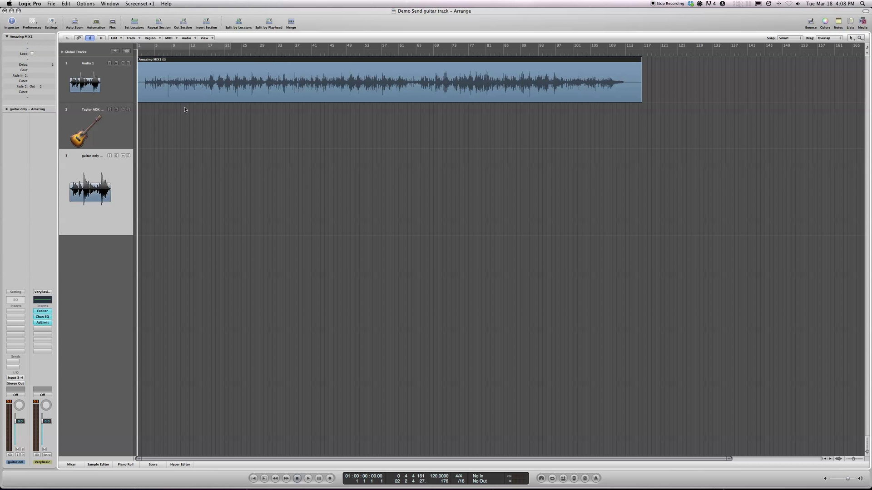
{"action": "key", "text": "space"}
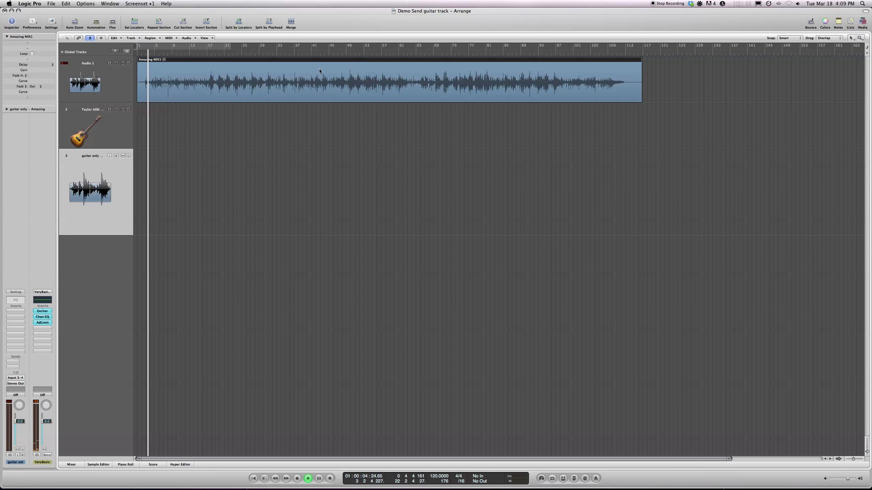
{"action": "scroll", "coordinate": [197, 60], "scroll_direction": "right", "scroll_amount": 2}
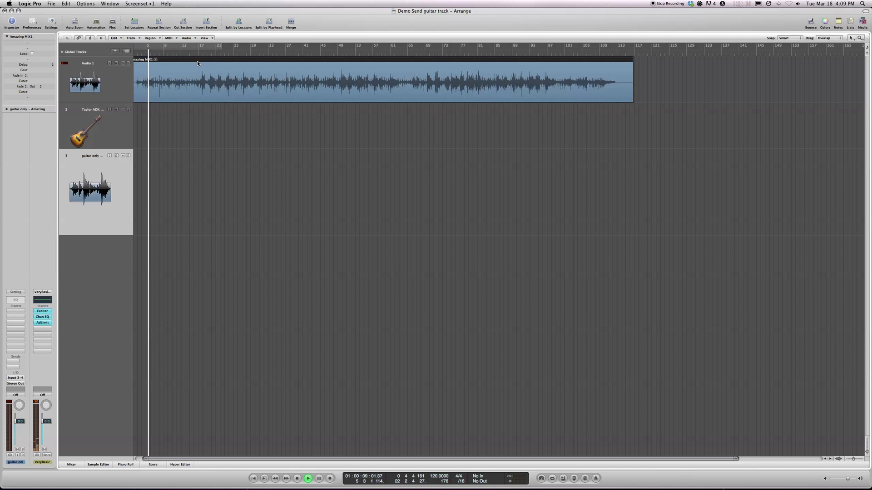
{"action": "key", "text": "space"}
{"action": "key", "text": "Return"}
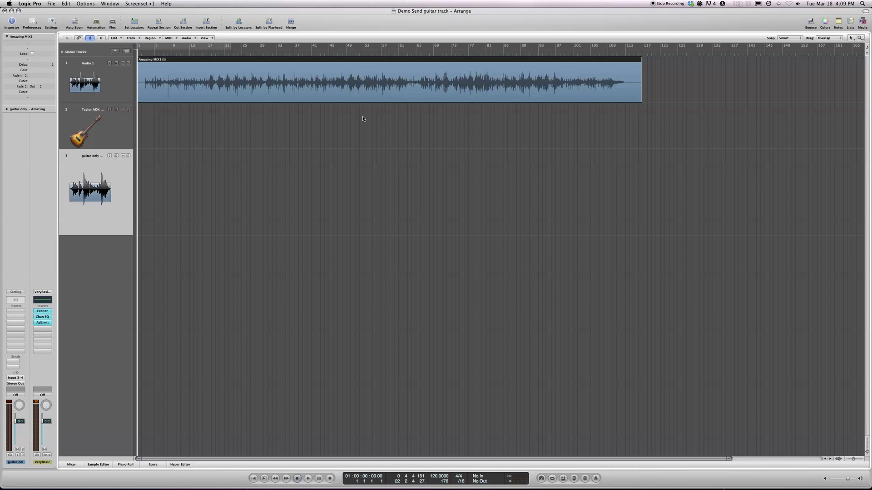
Record a short take at bar 1 on the Taylor ADK track and trim it under two bars
{"action": "left_click", "coordinate": [116, 110]}
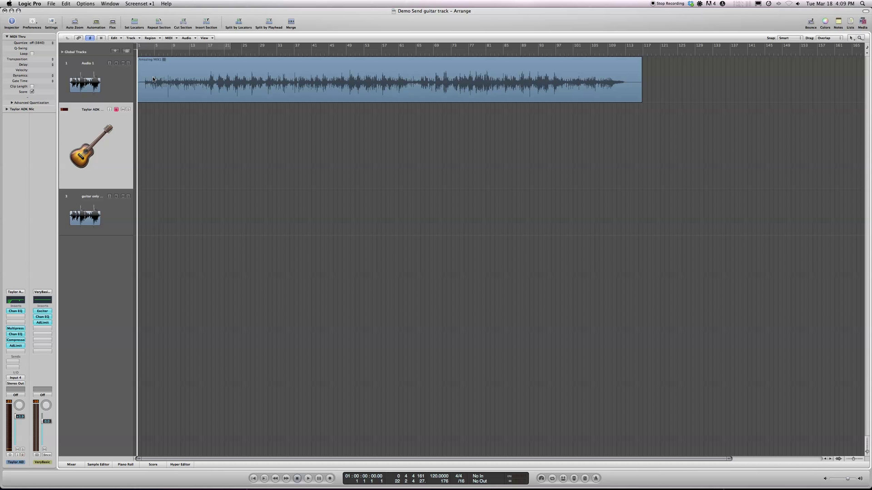
{"action": "scroll", "coordinate": [153, 80], "scroll_direction": "right", "scroll_amount": 1}
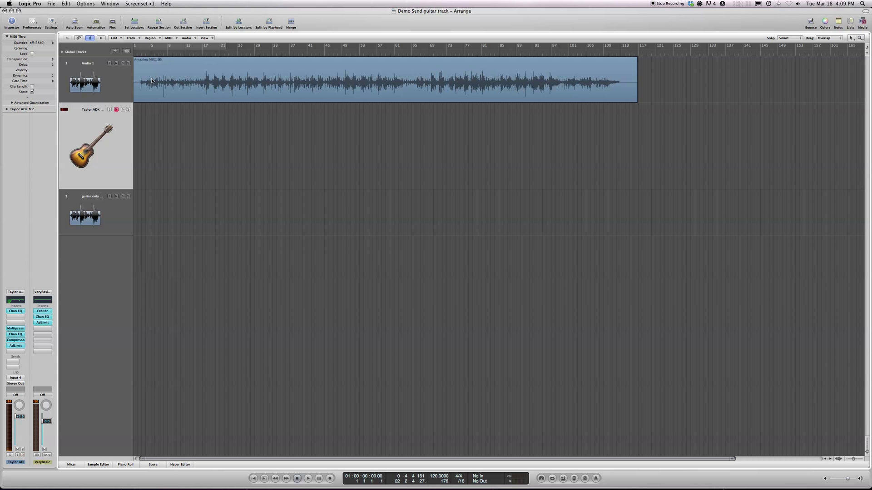
{"action": "scroll", "coordinate": [151, 81], "scroll_direction": "left", "scroll_amount": 1}
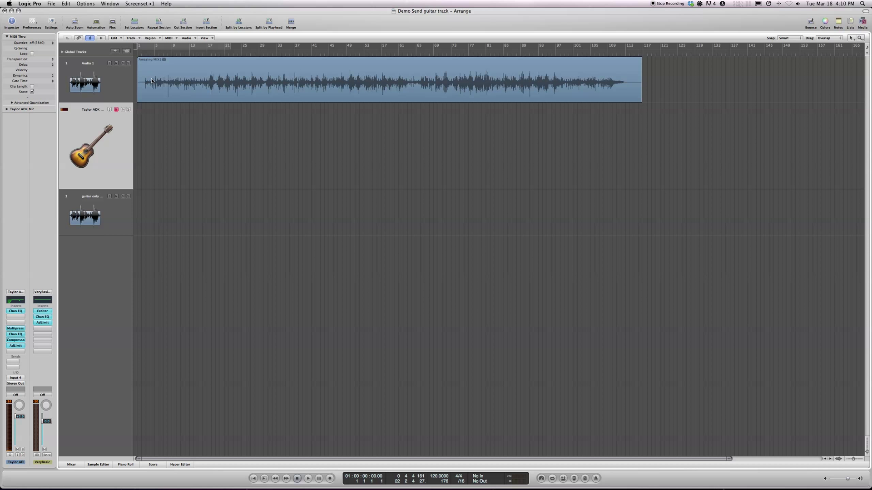
{"action": "key", "text": "r"}
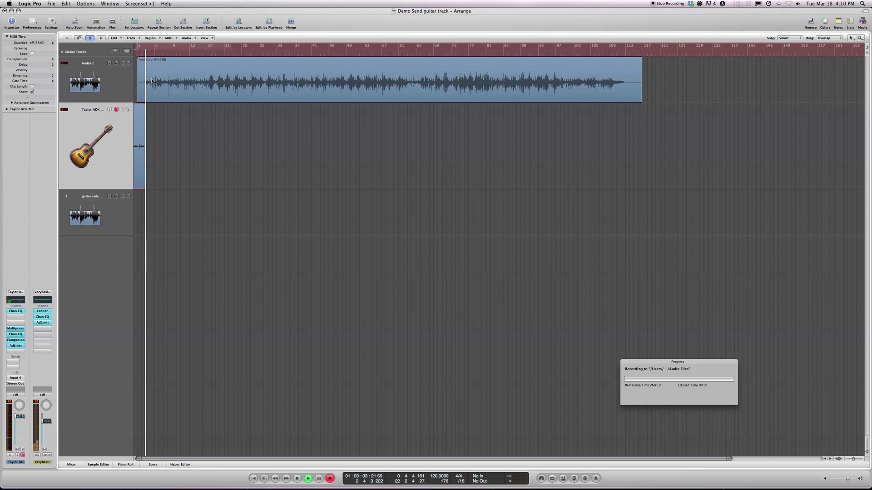
{"action": "key", "text": "space"}
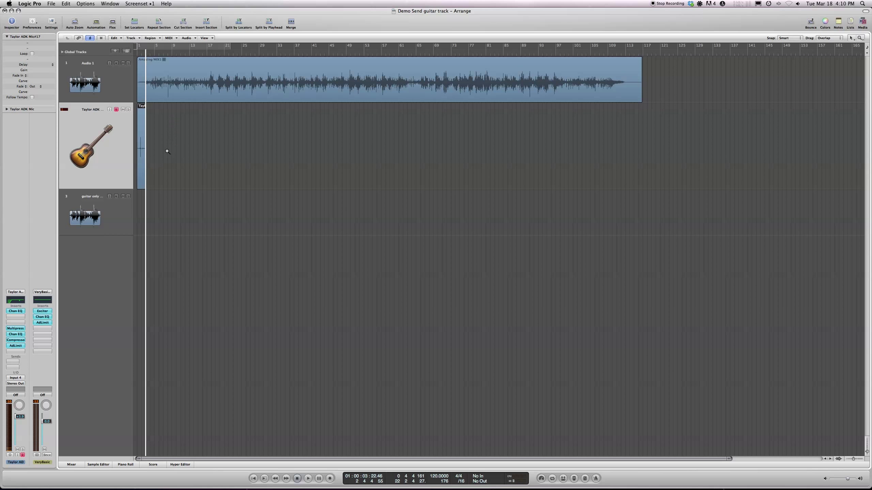
{"action": "left_click", "coordinate": [159, 139], "text": "ctrl+alt"}
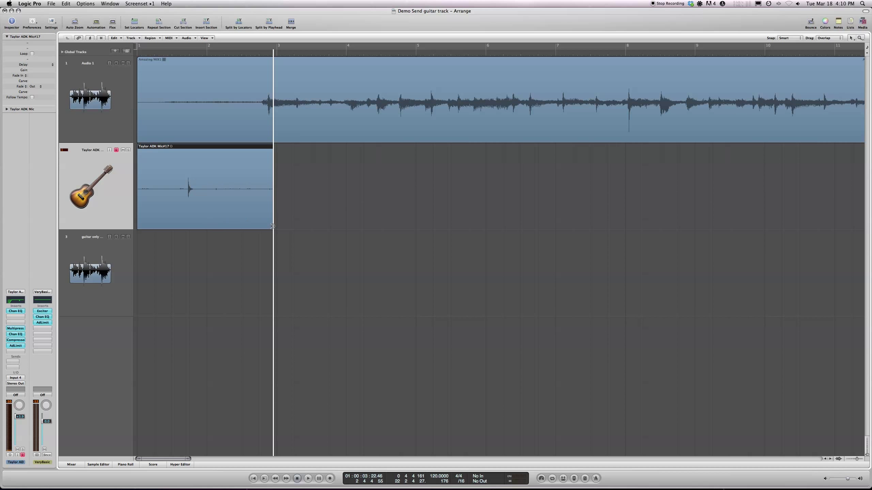
{"action": "left_click_drag", "start_coordinate": [254, 225], "coordinate": [211, 228]}
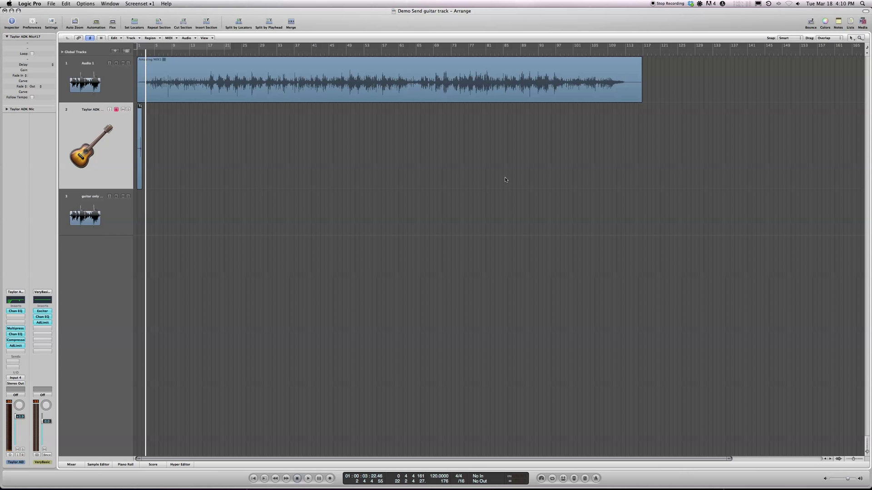
Move the playhead from around bar 87 up to about bar 95, near the song's end
{"action": "left_click", "coordinate": [516, 53]}
{"action": "left_click", "coordinate": [537, 53]}
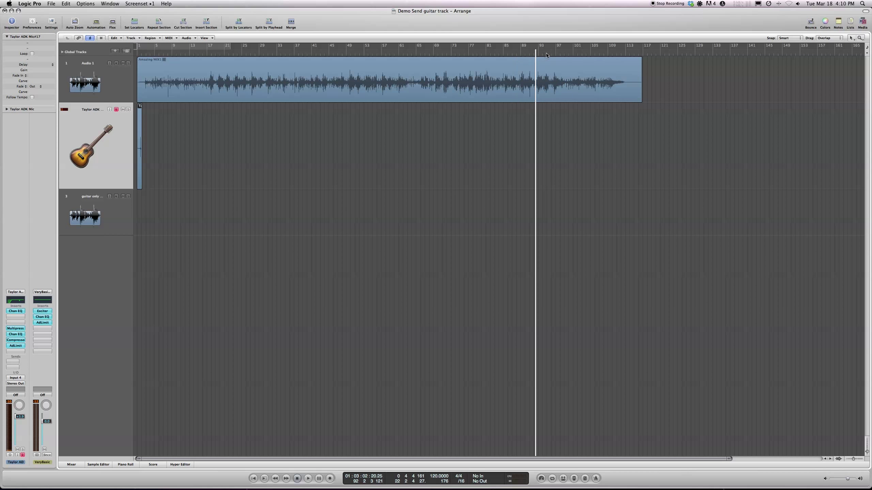
{"action": "left_click", "coordinate": [547, 55]}
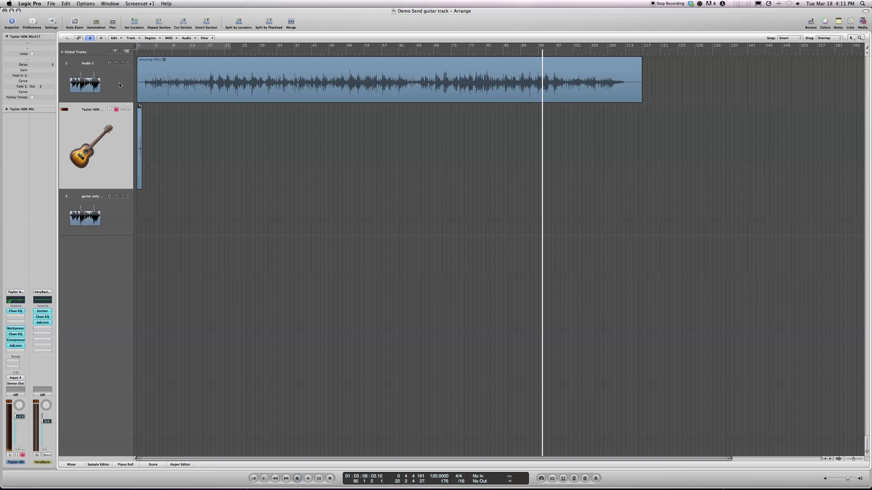
Record guitar on the Taylor ADK track from bar 95 to roughly bar 111
{"action": "key", "text": "r"}
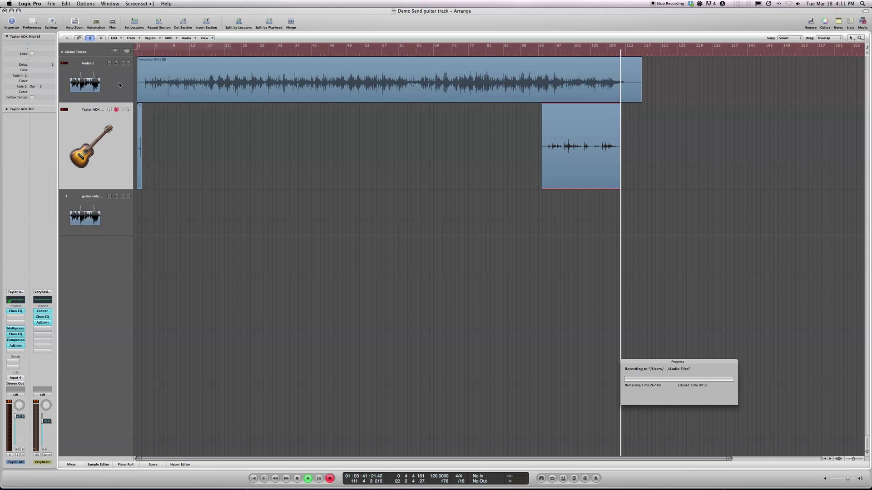
{"action": "key", "text": "space"}
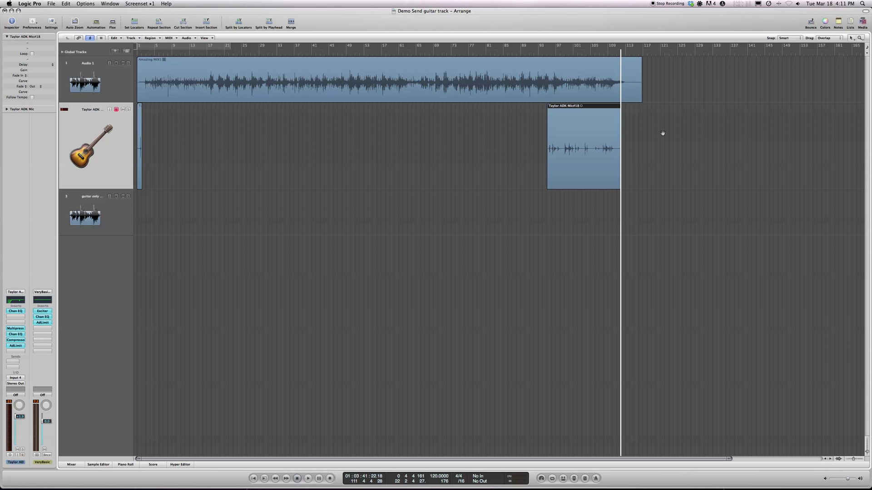
Mute the Amazing MIX1 song region and the whole Audio 1 track
{"action": "left_click", "coordinate": [118, 146]}
{"action": "left_click", "coordinate": [118, 70]}
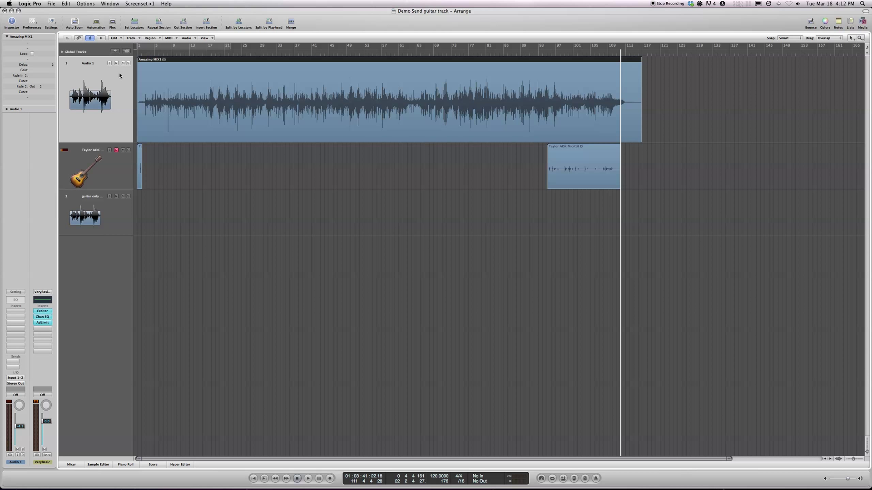
{"action": "key", "text": "m"}
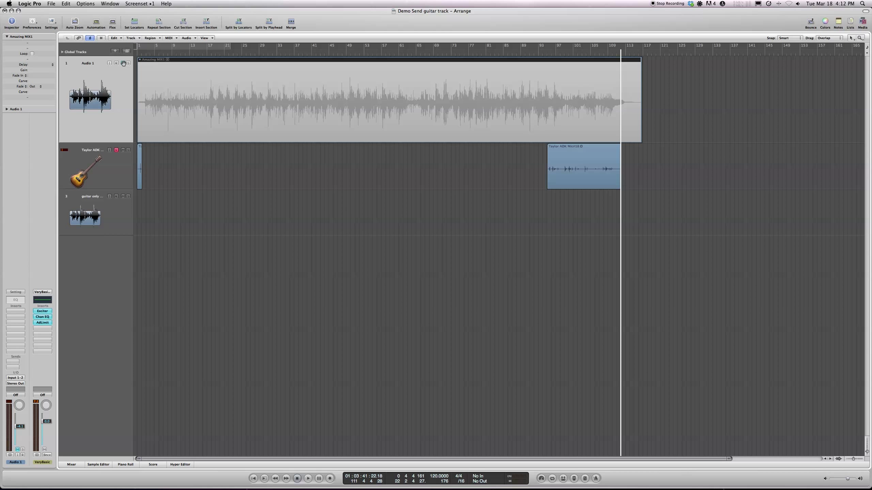
{"action": "left_click", "coordinate": [123, 63]}
Turn on cycle and fit its range to the Taylor ADK recordings, bar 1 to about 112
{"action": "left_click", "coordinate": [115, 171]}
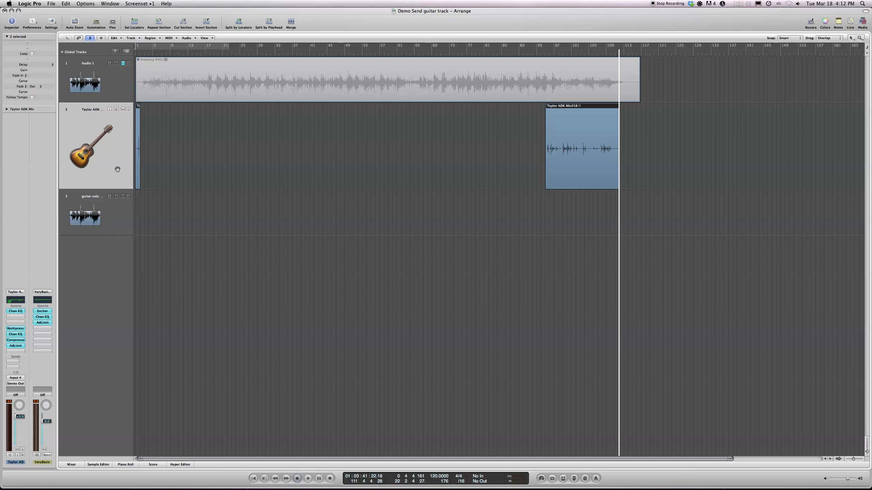
{"action": "left_click", "coordinate": [155, 46]}
{"action": "left_click_drag", "start_coordinate": [227, 48], "coordinate": [494, 46]}
{"action": "key", "text": "ctrl+equal"}
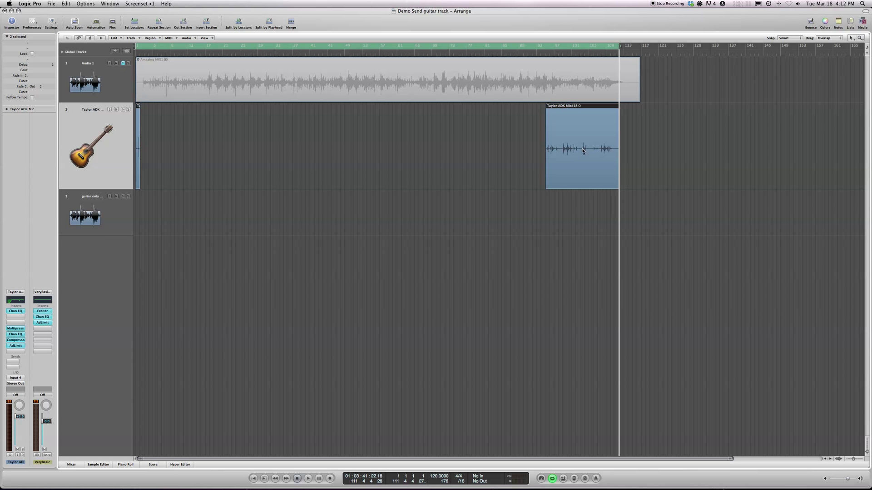
Bounce the cycle range to a file named 'Just guitar' in the Bounces folder
{"action": "key", "text": "super+b"}
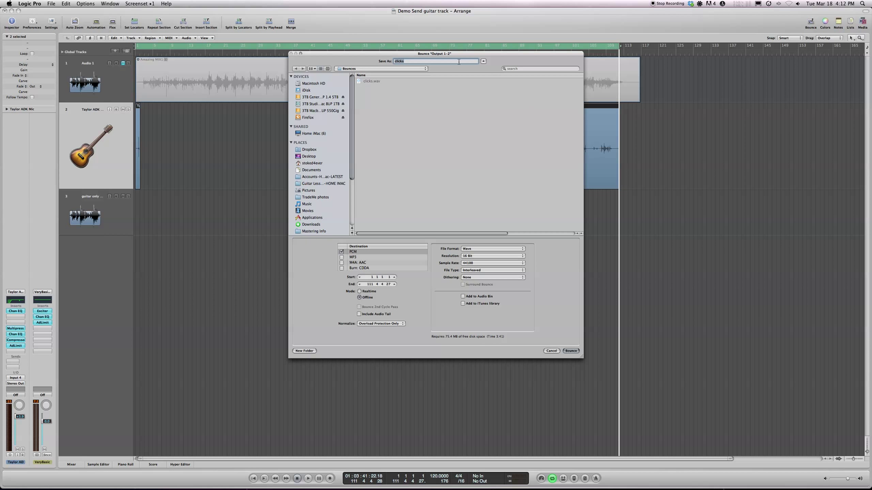
{"action": "key", "text": "BackSpace"}
{"action": "left_click", "coordinate": [402, 61]}
{"action": "type", "text": "ust guitar"}
{"action": "left_click", "coordinate": [571, 351]}
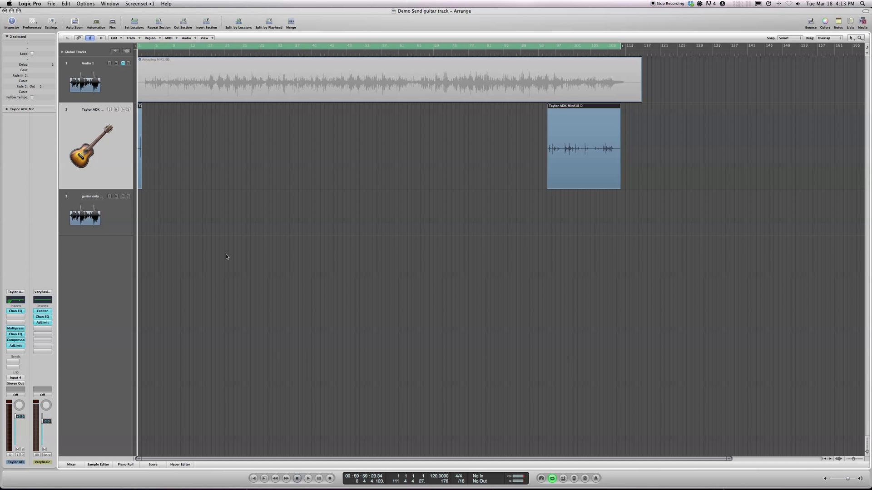
{"action": "left_click", "coordinate": [122, 217]}
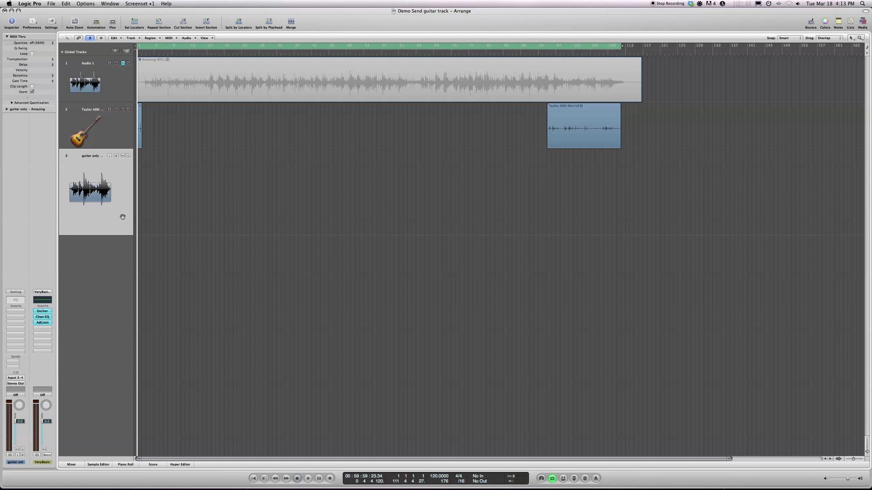
Drag Just guitar.wav from Finder's Bounces folder onto track 3 in Logic
{"action": "key", "text": "super+Tab"}
{"action": "key", "text": "super+Tab"}
{"action": "key", "text": "super+Tab"}
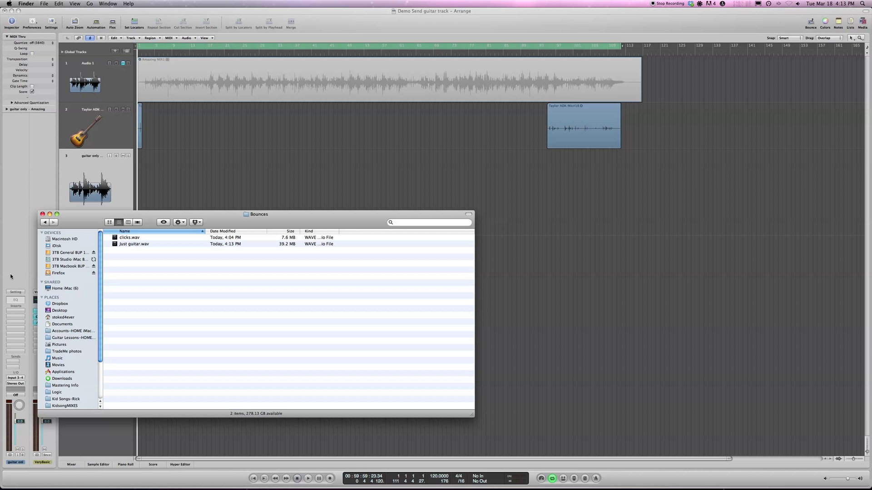
{"action": "left_click", "coordinate": [133, 245]}
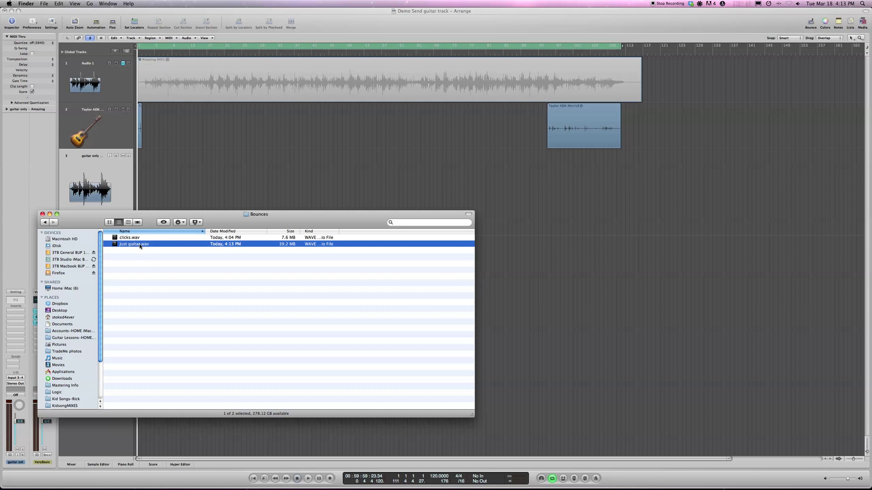
{"action": "left_click_drag", "start_coordinate": [140, 246], "coordinate": [168, 179]}
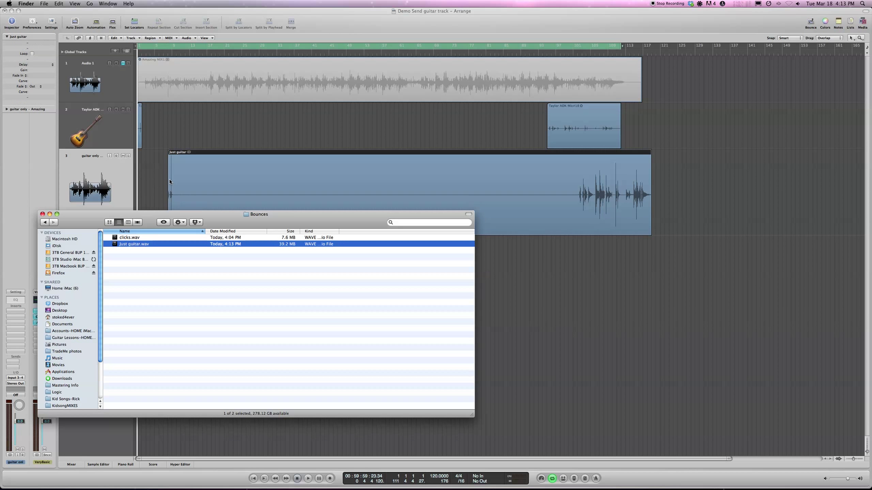
{"action": "left_click", "coordinate": [244, 192]}
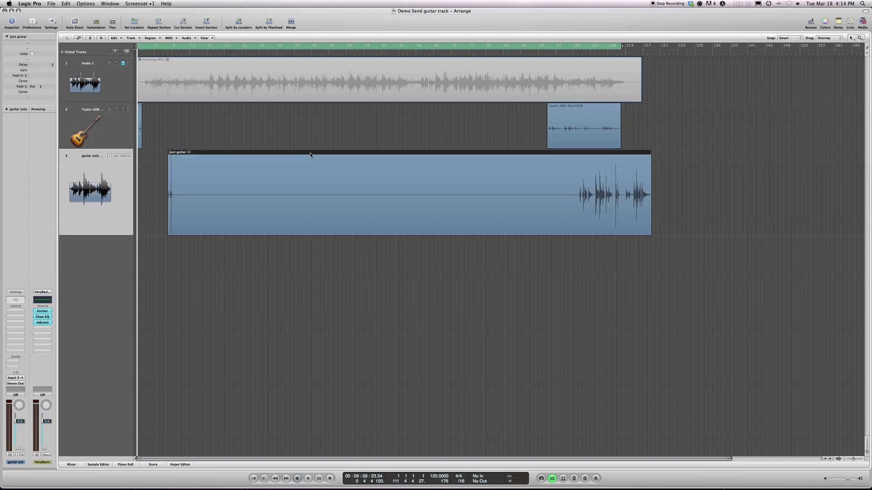
Move the Just guitar region to bar 1, split it before the ending, and delete the first part
{"action": "left_click_drag", "start_coordinate": [310, 155], "coordinate": [237, 152]}
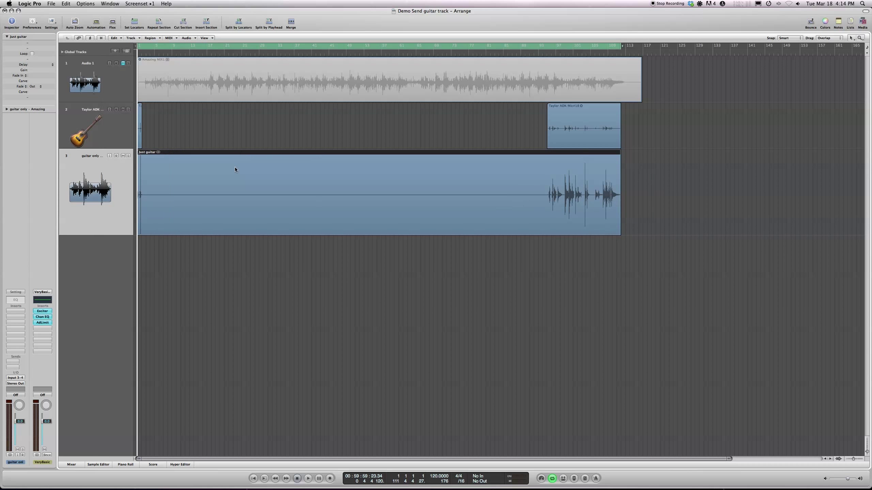
{"action": "left_click_drag", "start_coordinate": [190, 261], "coordinate": [135, 49]}
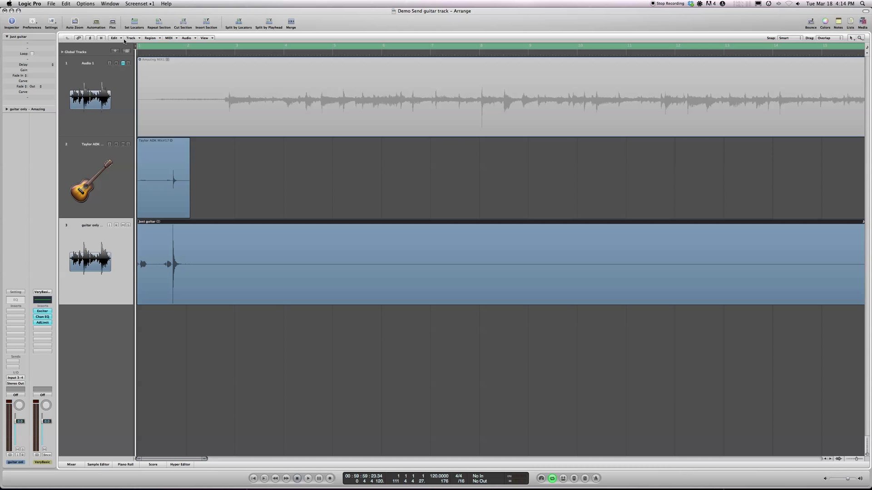
{"action": "scroll", "coordinate": [253, 161], "scroll_direction": "right", "scroll_amount": 10}
{"action": "scroll", "coordinate": [253, 160], "scroll_direction": "right", "scroll_amount": 4}
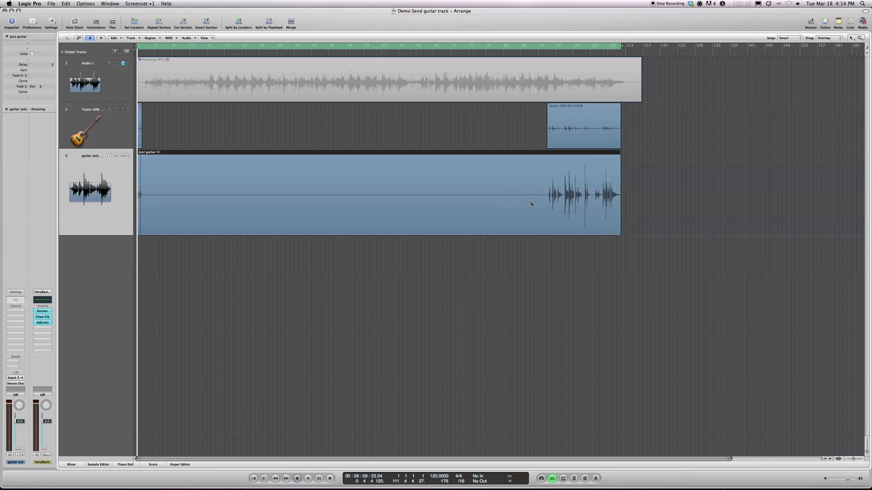
{"action": "left_click", "coordinate": [543, 197]}
{"action": "key", "text": "Delete"}
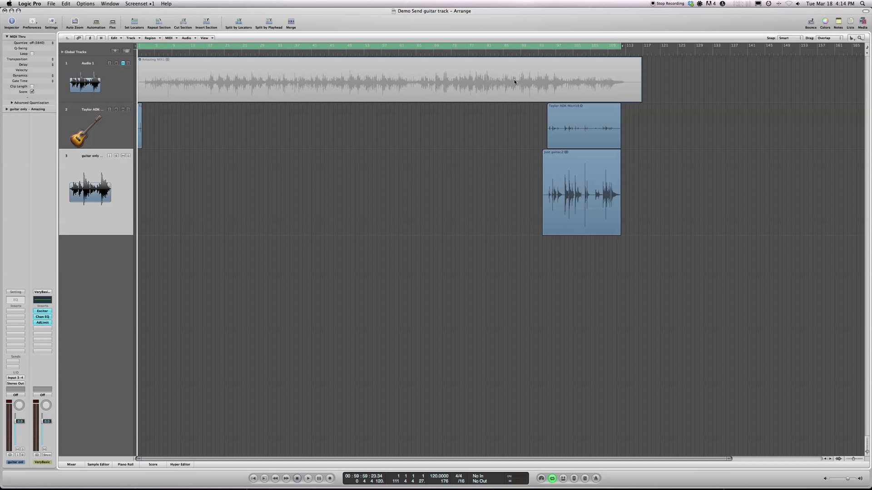
Mute track 2 and turn off cycle playback
{"action": "left_click", "coordinate": [170, 93]}
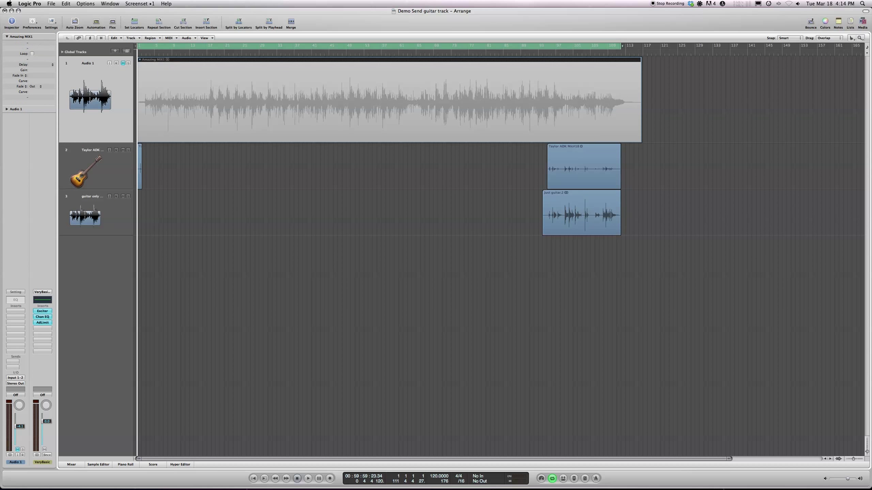
{"action": "left_click", "coordinate": [123, 150]}
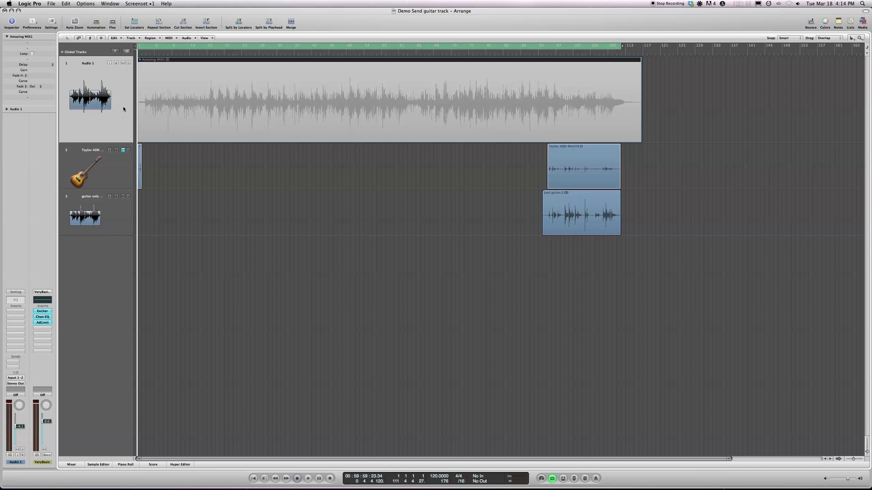
{"action": "left_click", "coordinate": [200, 89]}
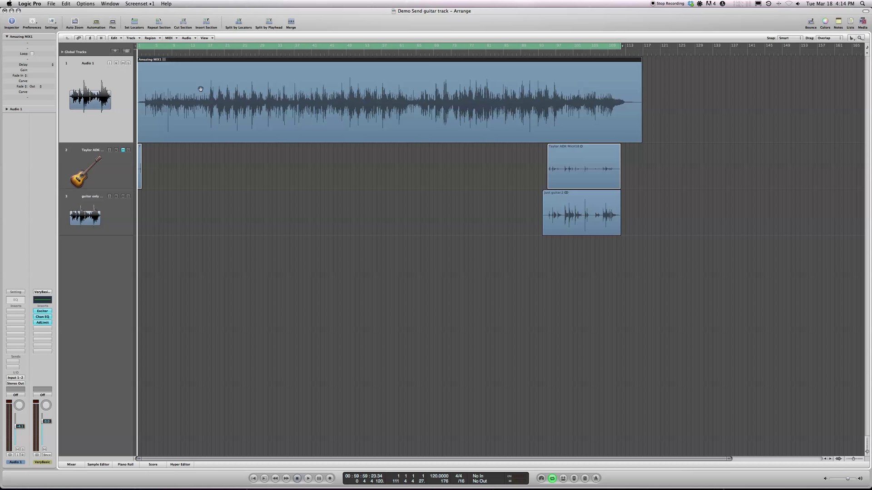
{"action": "left_click", "coordinate": [535, 47]}
Play from around bar 91 and load the Taylor Both Mics channel strip setting on track 3
{"action": "double_click", "coordinate": [535, 53]}
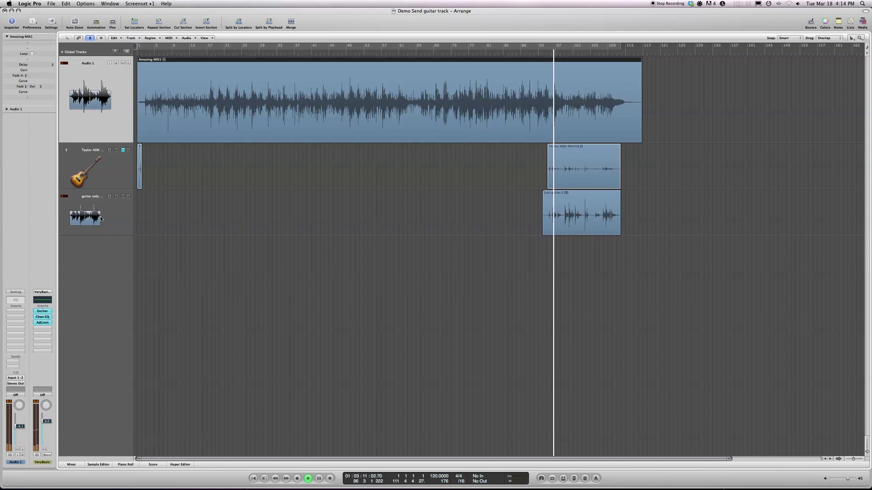
{"action": "left_click", "coordinate": [124, 222]}
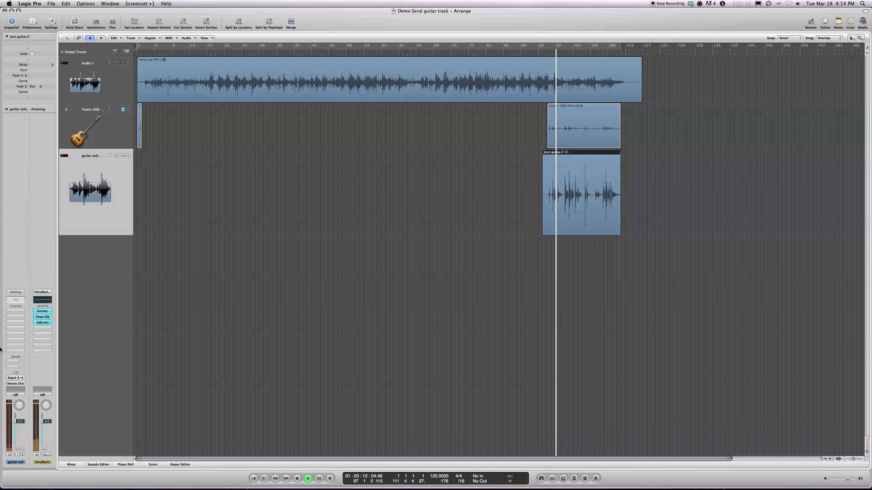
{"action": "left_click", "coordinate": [11, 293]}
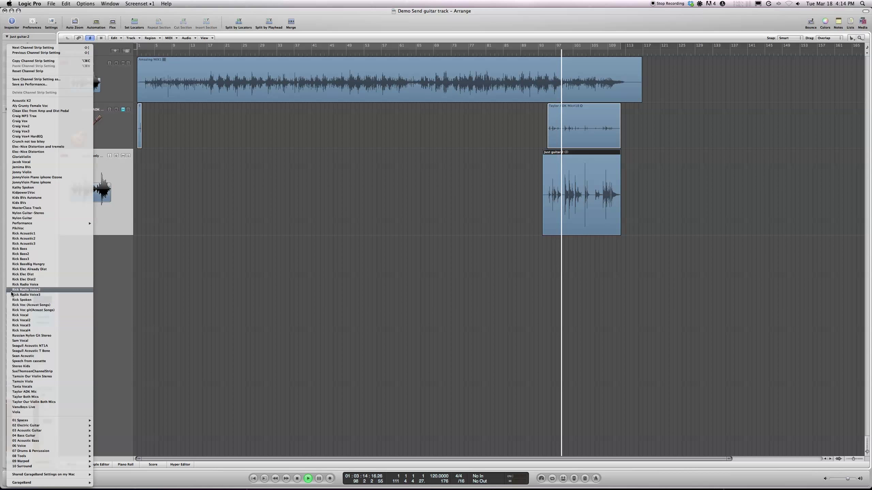
{"action": "left_click", "coordinate": [26, 397]}
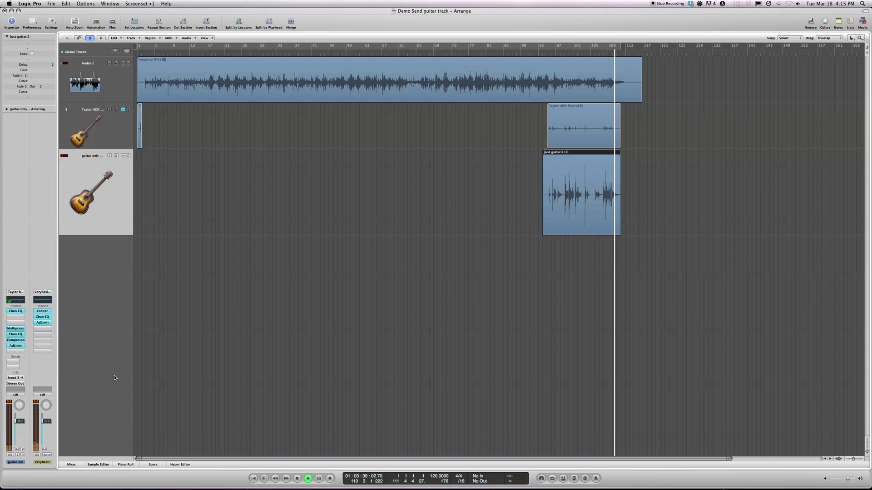
Stop playback and extend the Just guitar.2 region on Track 3 back to bar 1
{"action": "key", "text": "space"}
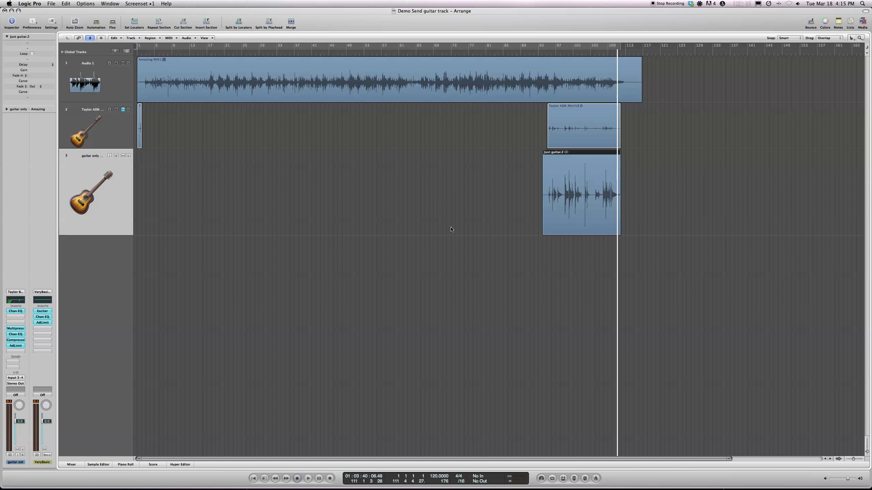
{"action": "left_click_drag", "start_coordinate": [544, 232], "coordinate": [130, 217]}
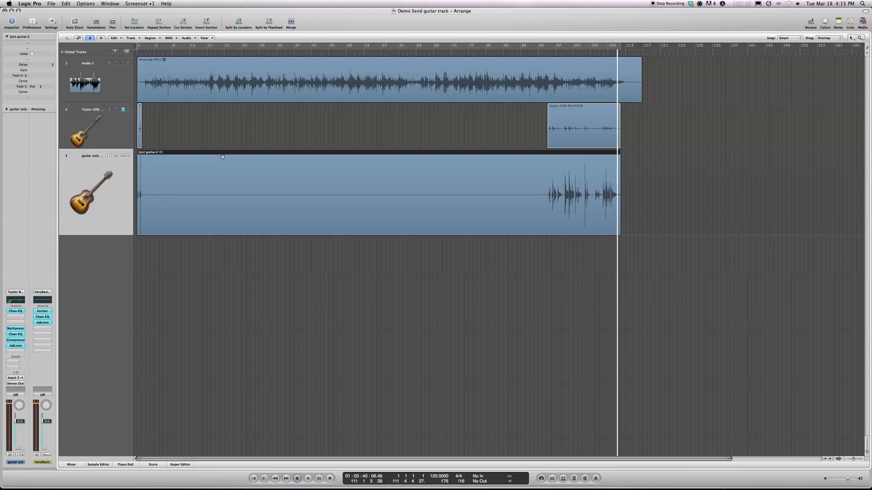
{"action": "left_click_drag", "start_coordinate": [288, 157], "coordinate": [154, 161]}
{"action": "left_click", "coordinate": [381, 356]}
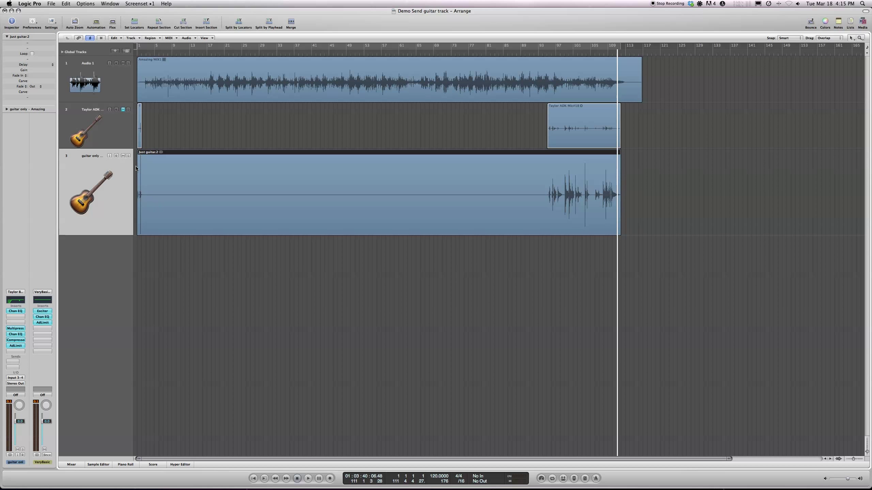